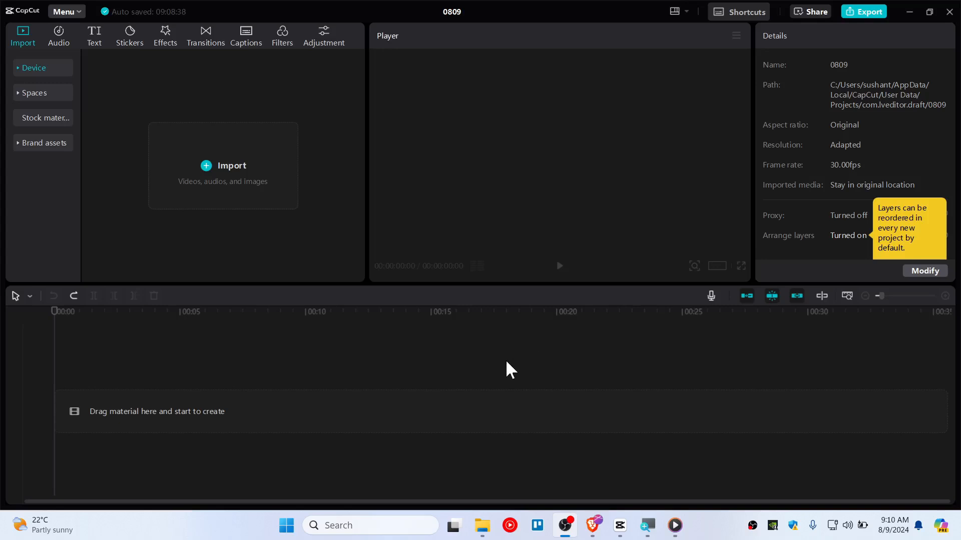
# Step: Import 856803-hd_1920_1080_25fps.mp4 from the Downloads folder and stack two copies of it on separate timeline tracks, both starting at zero
pyautogui.click(218, 178)
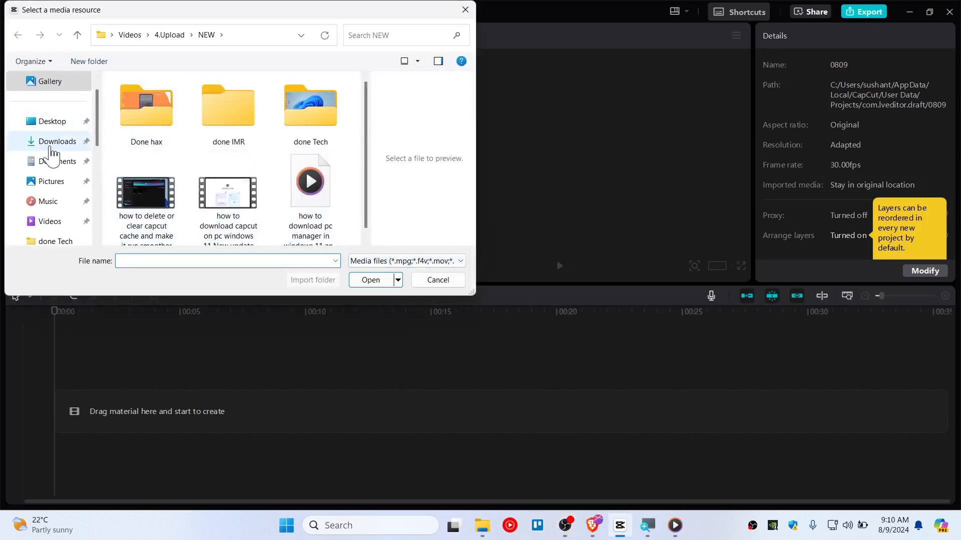
pyautogui.click(50, 144)
pyautogui.doubleClick(136, 120)
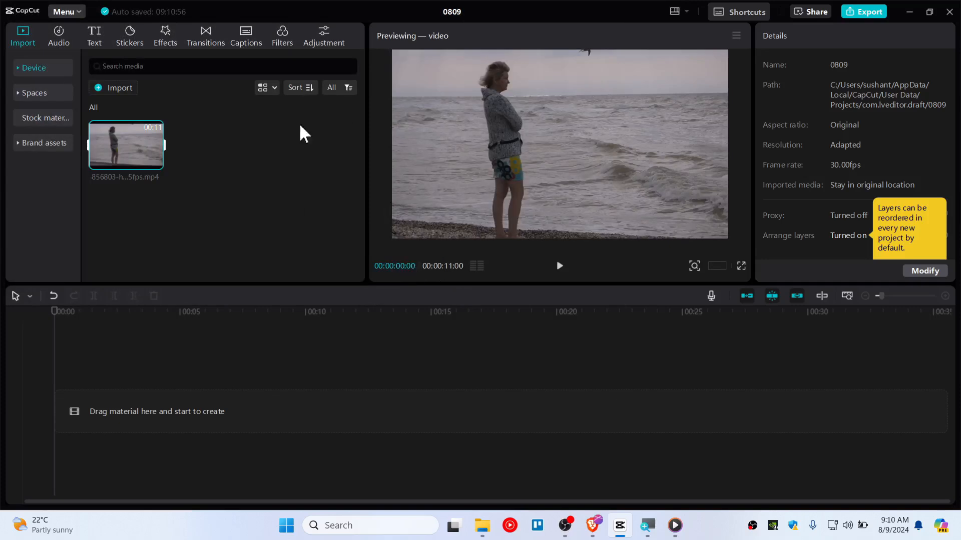
pyautogui.moveTo(126, 145); pyautogui.dragTo(242, 412)
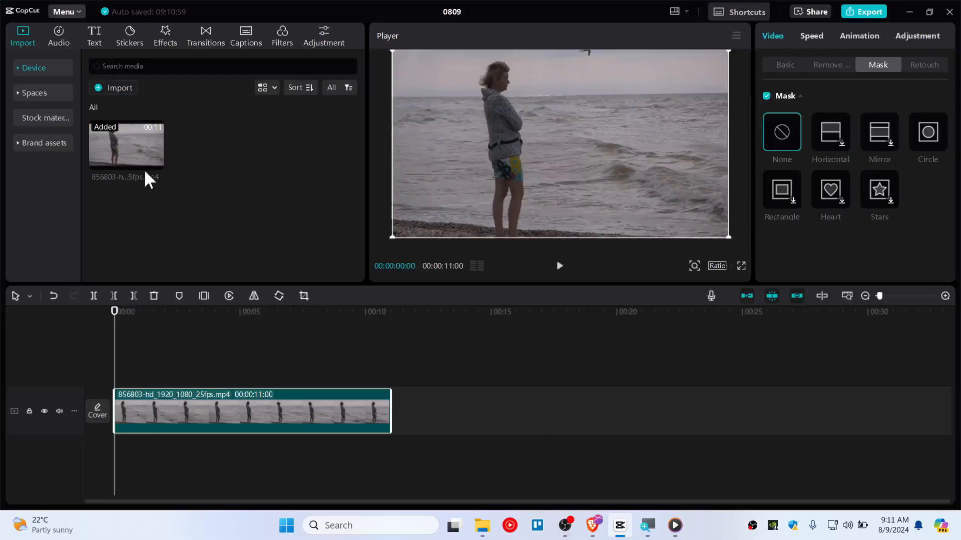
pyautogui.moveTo(140, 132); pyautogui.dragTo(146, 383)
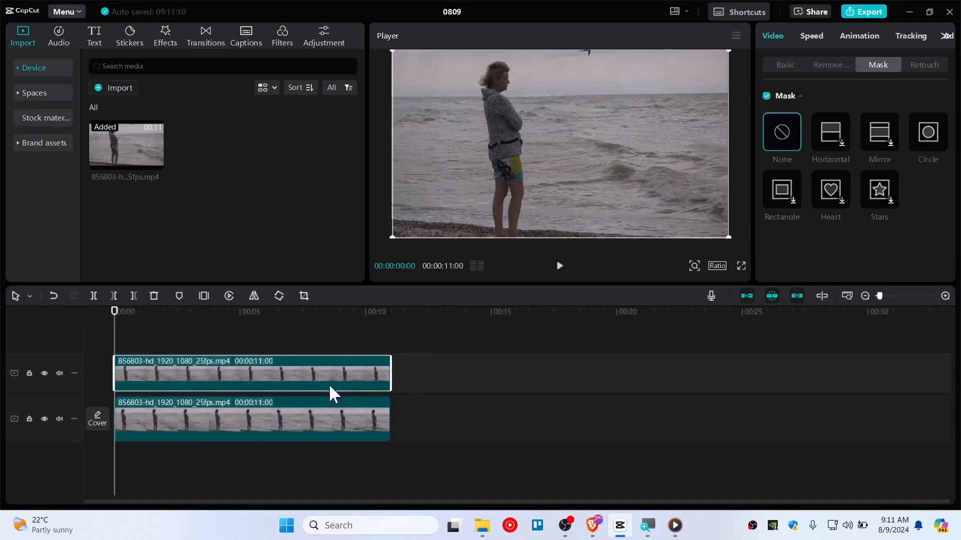
# Step: Find the Blur video effect using the recent search "blur" and apply it to the upper clip
pyautogui.moveTo(171, 314); pyautogui.dragTo(126, 314)
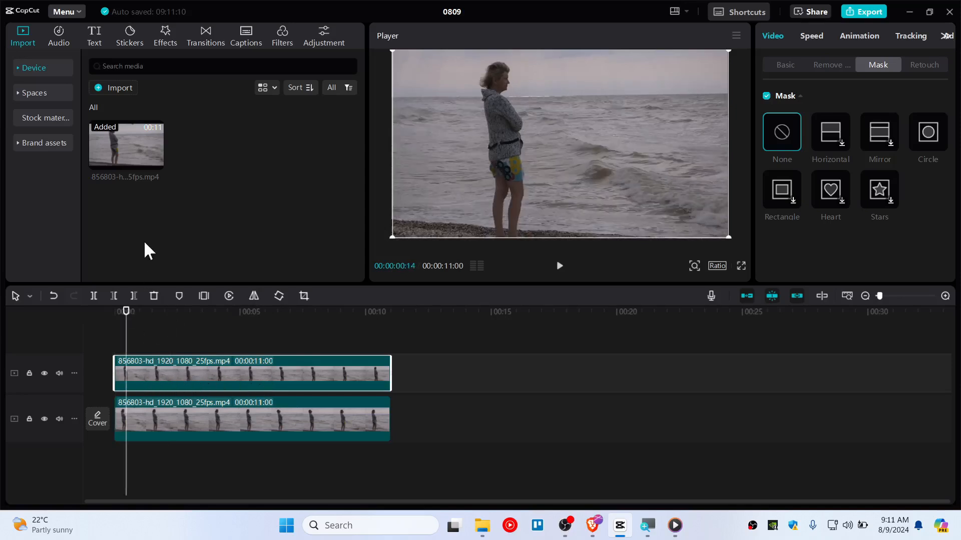
pyautogui.click(162, 34)
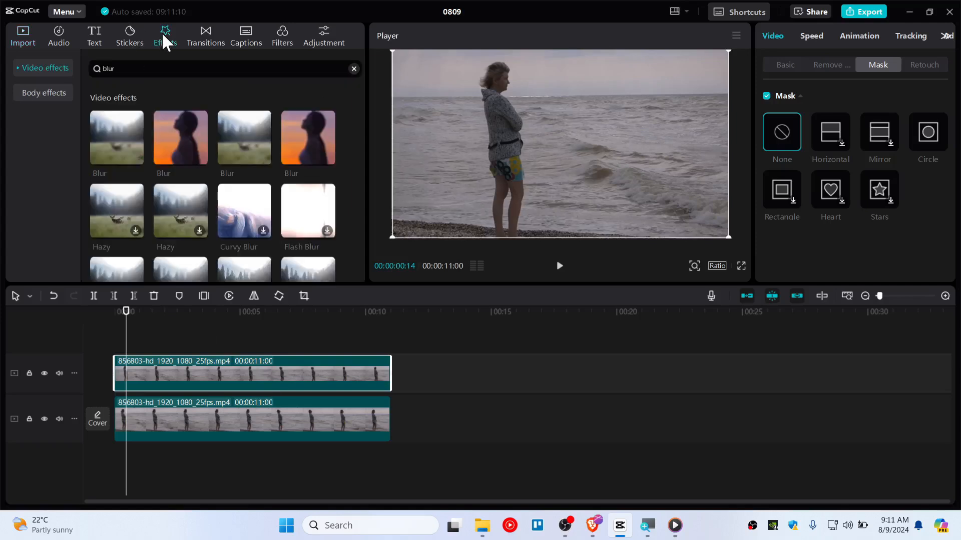
pyautogui.click(19, 67)
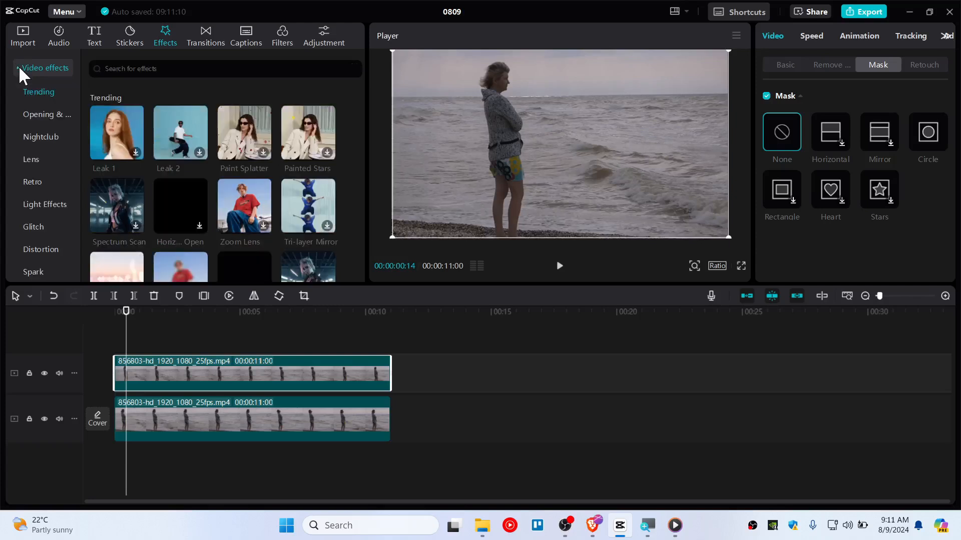
pyautogui.click(127, 67)
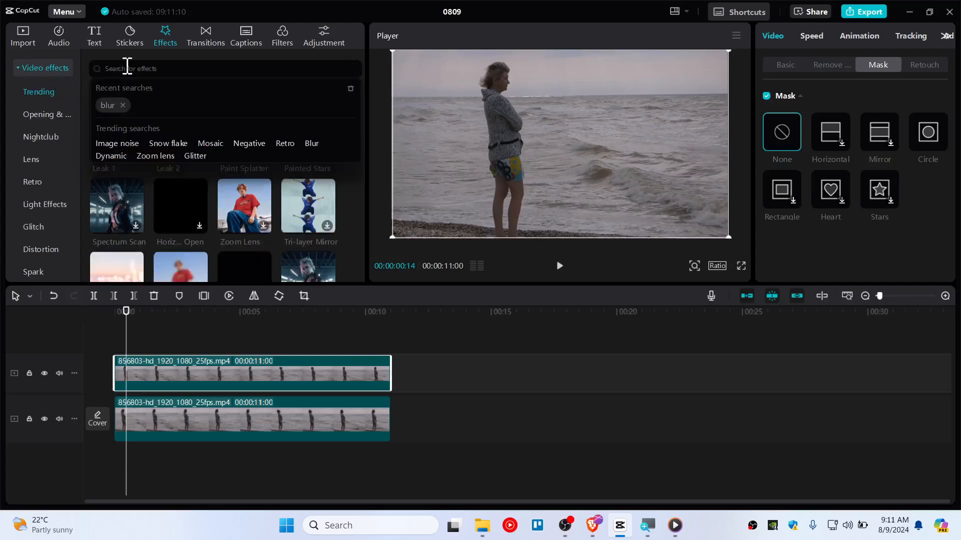
pyautogui.click(109, 104)
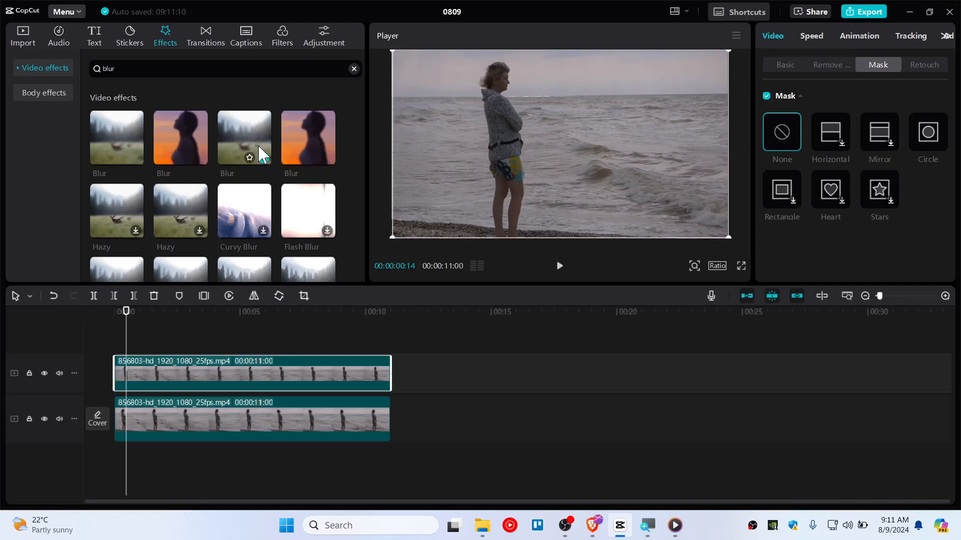
pyautogui.moveTo(245, 127); pyautogui.dragTo(142, 367)
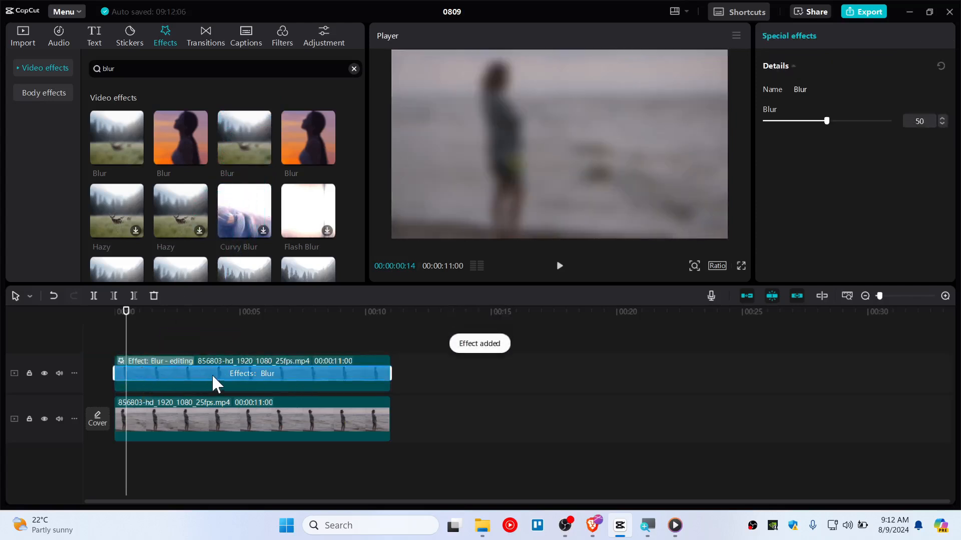
# Step: Set the Blur effect's strength on the upper clip to 46
pyautogui.moveTo(825, 120)
pyautogui.mouseDown()
pyautogui.moveTo(888, 121)
pyautogui.moveTo(784, 123)
pyautogui.moveTo(803, 131)
pyautogui.moveTo(783, 124)
pyautogui.moveTo(825, 127)
pyautogui.mouseUp()
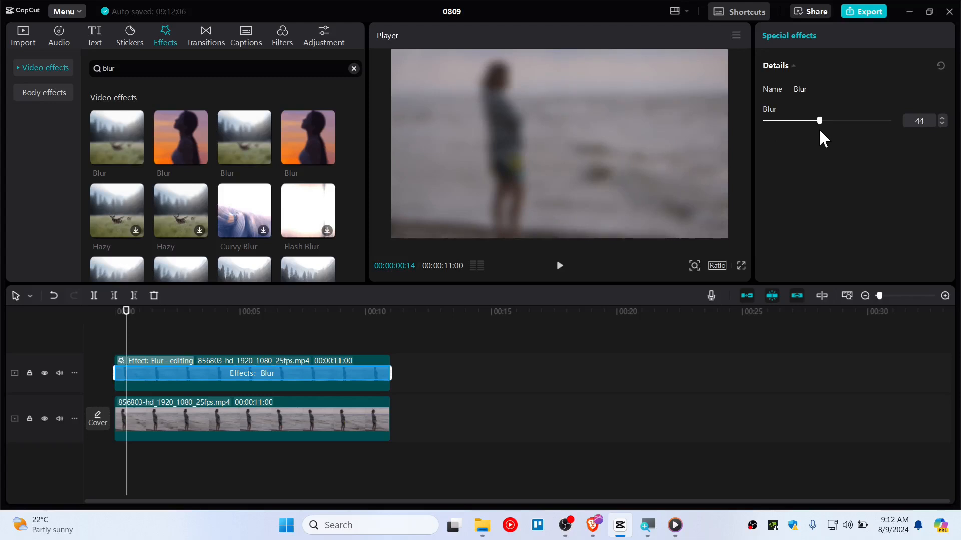
pyautogui.moveTo(820, 131)
pyautogui.mouseDown()
pyautogui.moveTo(785, 131)
pyautogui.moveTo(865, 133)
pyautogui.moveTo(818, 122)
pyautogui.mouseUp()
pyautogui.moveTo(933, 123); pyautogui.dragTo(816, 117)
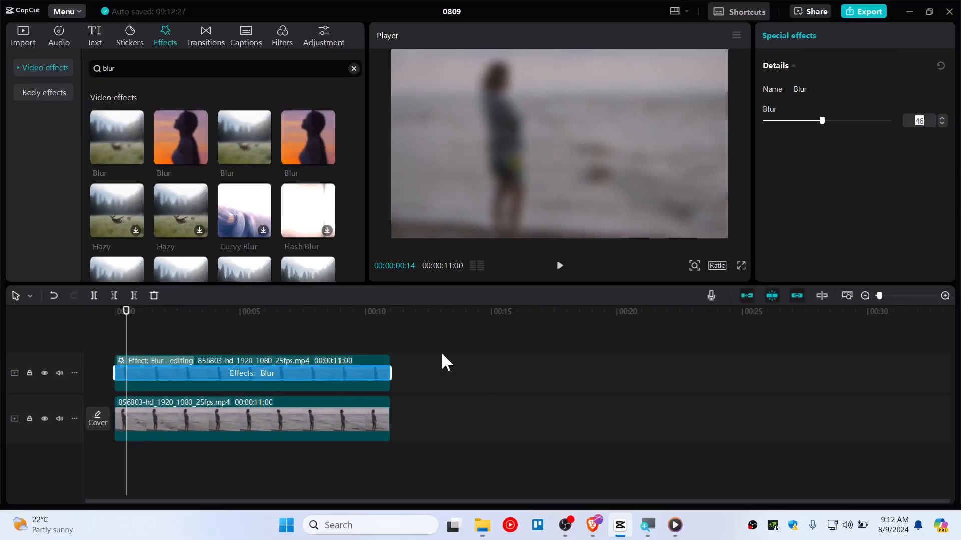
pyautogui.click(442, 352)
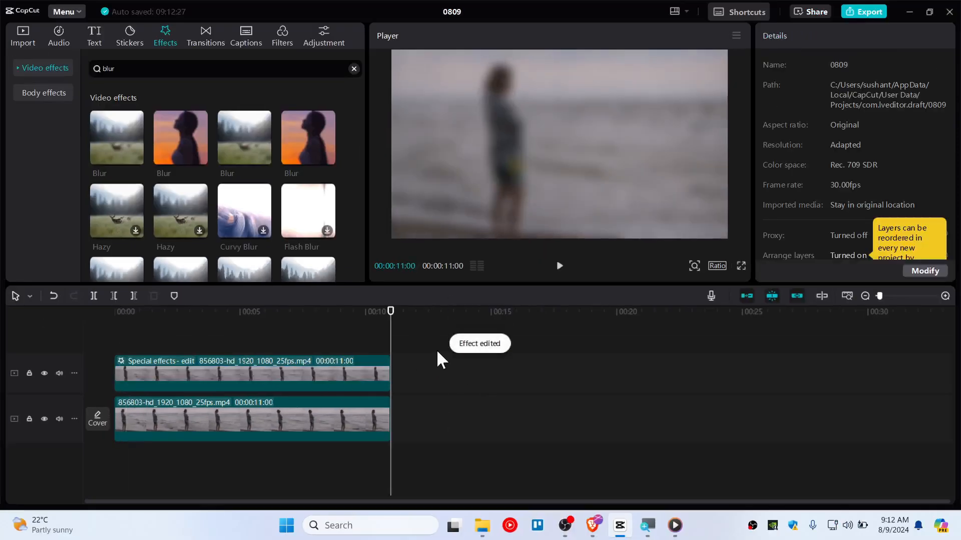
# Step: Reopen the upper clip's effect for editing to review its Blur setting, and close it without changes
pyautogui.click(276, 334)
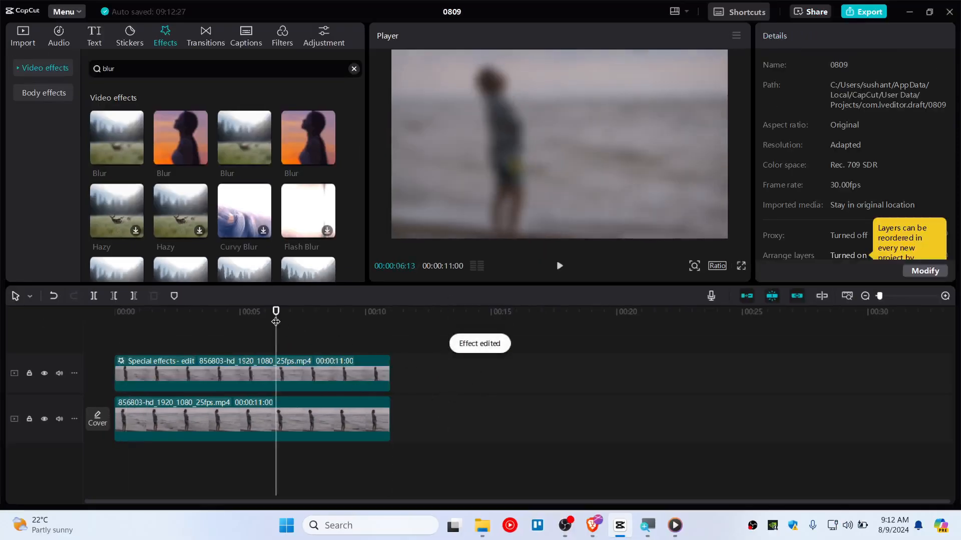
pyautogui.rightClick(305, 372)
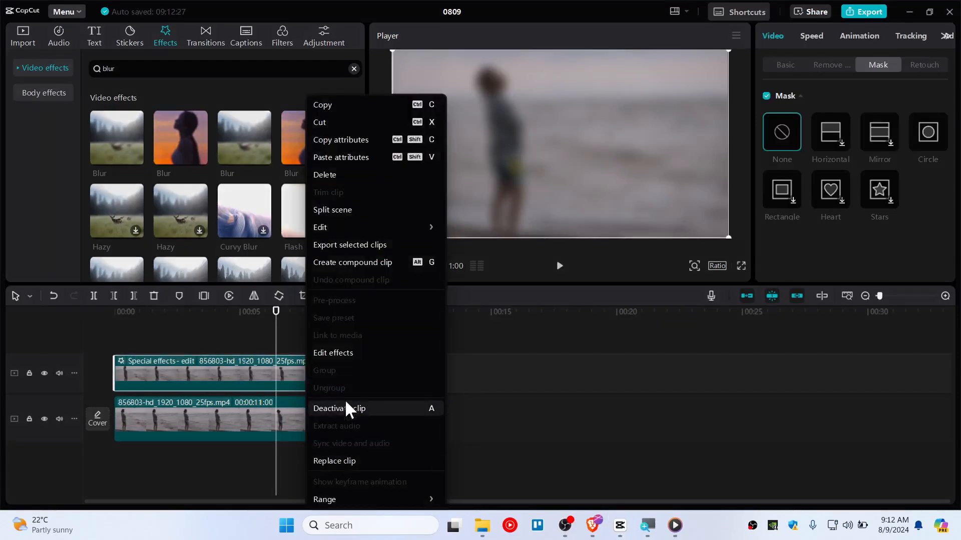
pyautogui.click(344, 354)
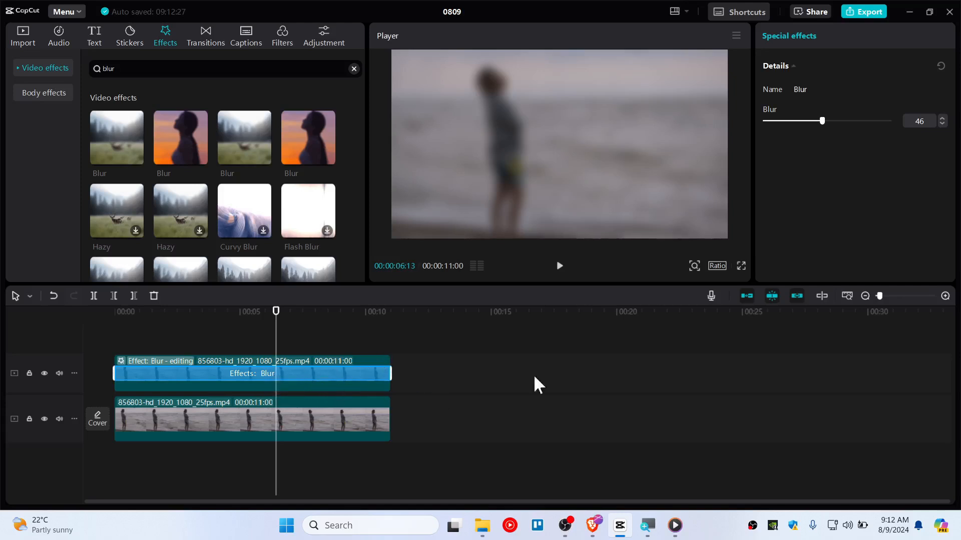
pyautogui.click(433, 374)
pyautogui.click(264, 328)
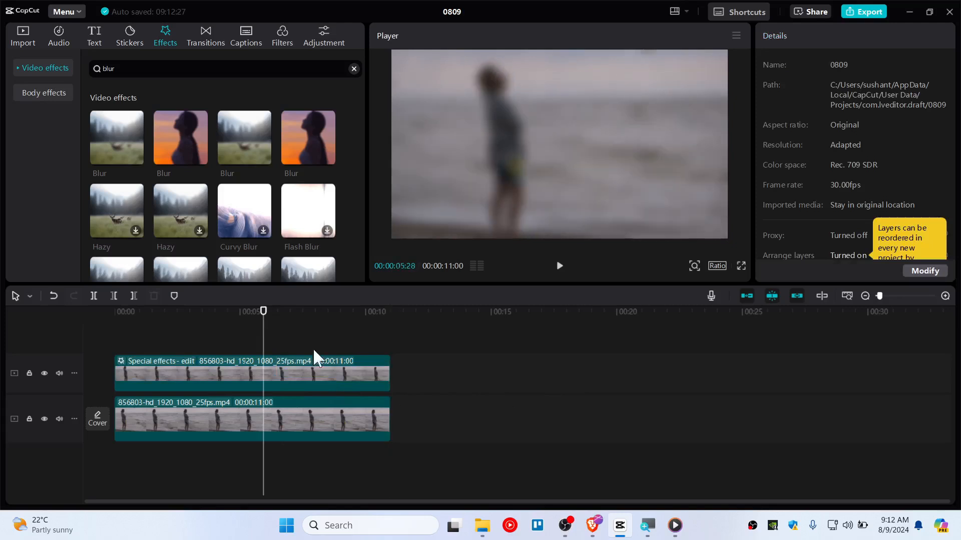
# Step: Add a Circle mask to the upper blurred clip, shrink it and place it over the woman's head
pyautogui.click(282, 371)
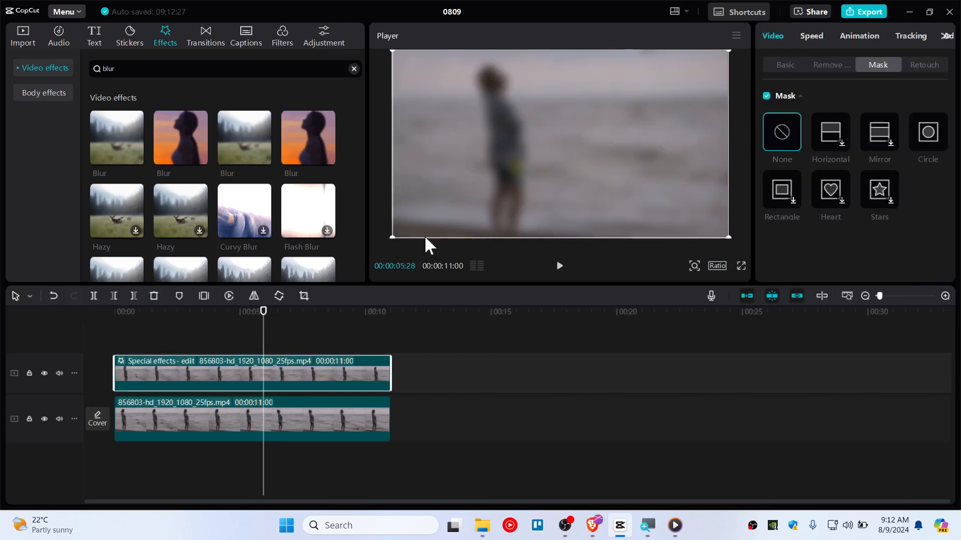
pyautogui.click(782, 63)
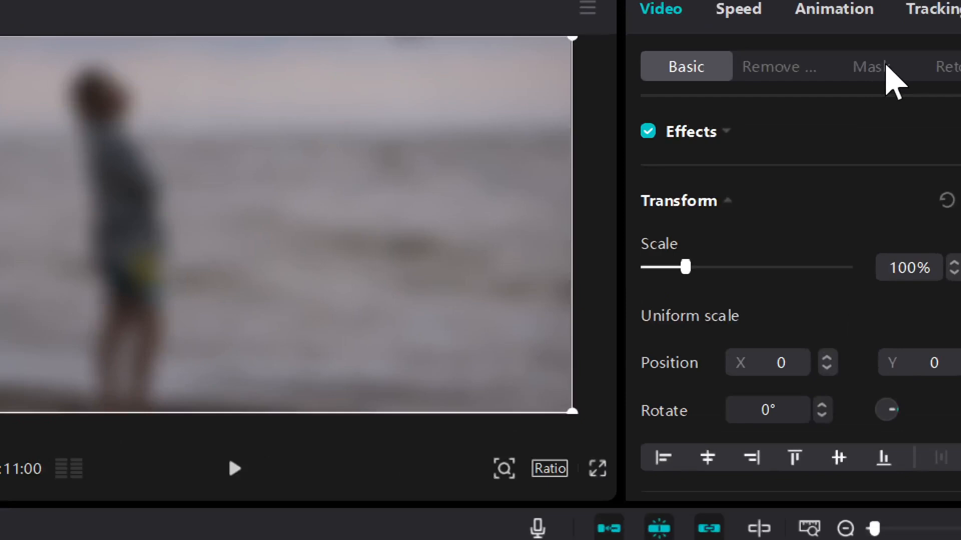
pyautogui.click(884, 66)
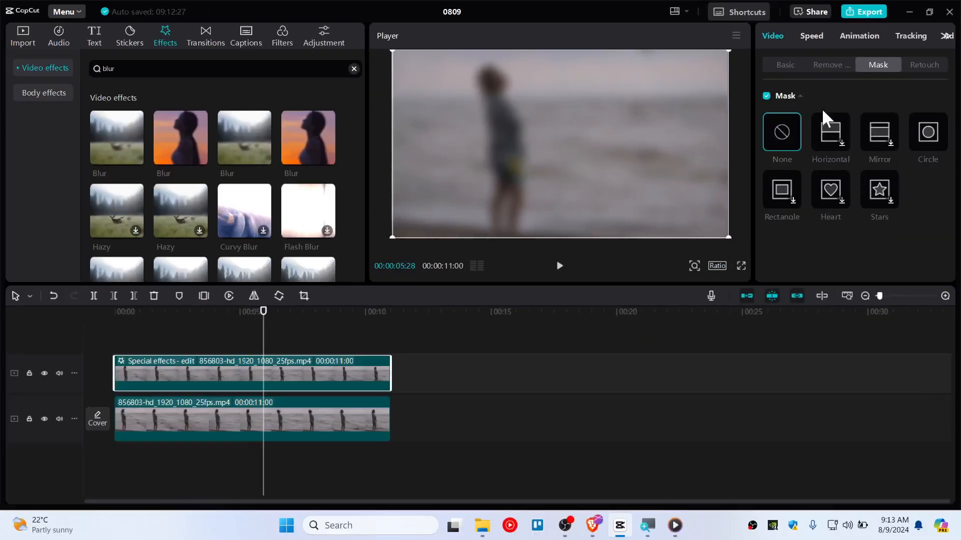
pyautogui.click(923, 132)
pyautogui.moveTo(576, 145); pyautogui.dragTo(524, 91)
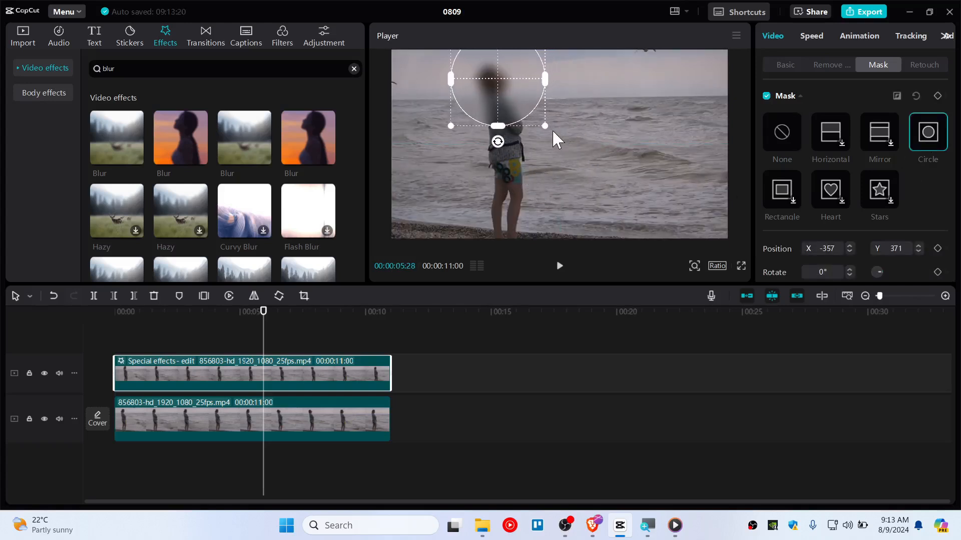
pyautogui.moveTo(544, 127); pyautogui.dragTo(518, 97)
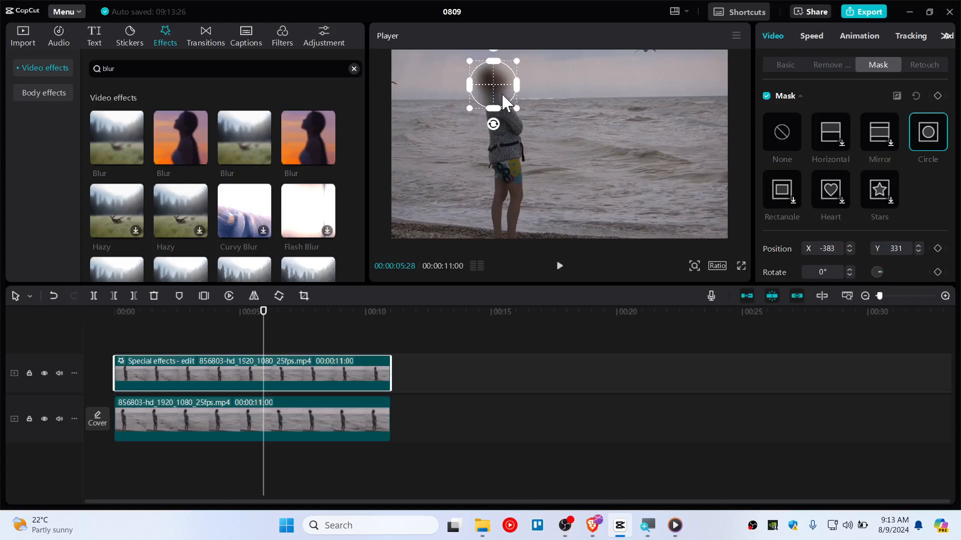
pyautogui.moveTo(517, 62); pyautogui.dragTo(512, 108)
# Step: At the start of the video, readjust the circle mask around the woman's head, at about X -354, Y 371
pyautogui.click(151, 332)
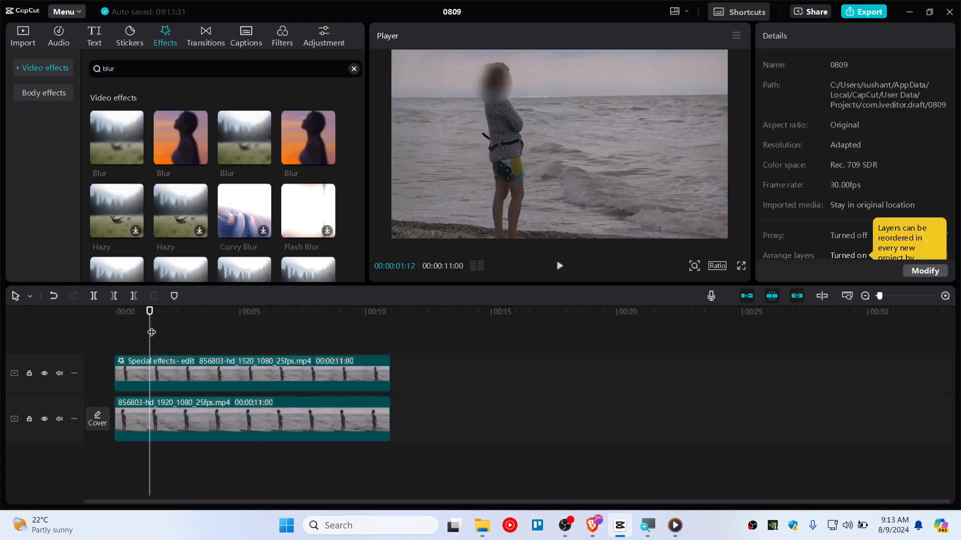
pyautogui.moveTo(150, 332); pyautogui.dragTo(71, 320)
pyautogui.click(494, 81)
pyautogui.moveTo(494, 81); pyautogui.dragTo(523, 104)
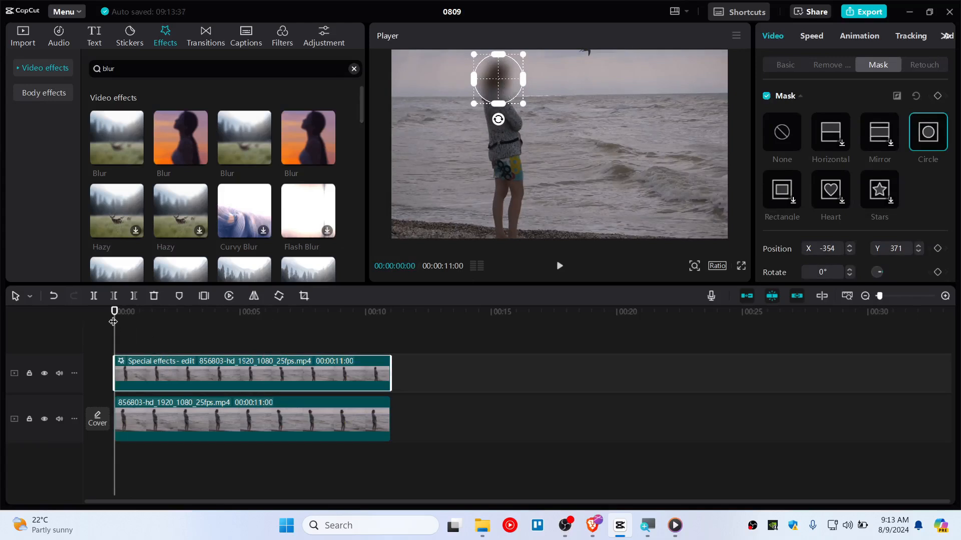
# Step: Play back the video from near the beginning to check how the blur covers the head
pyautogui.click(559, 266)
pyautogui.click(396, 479)
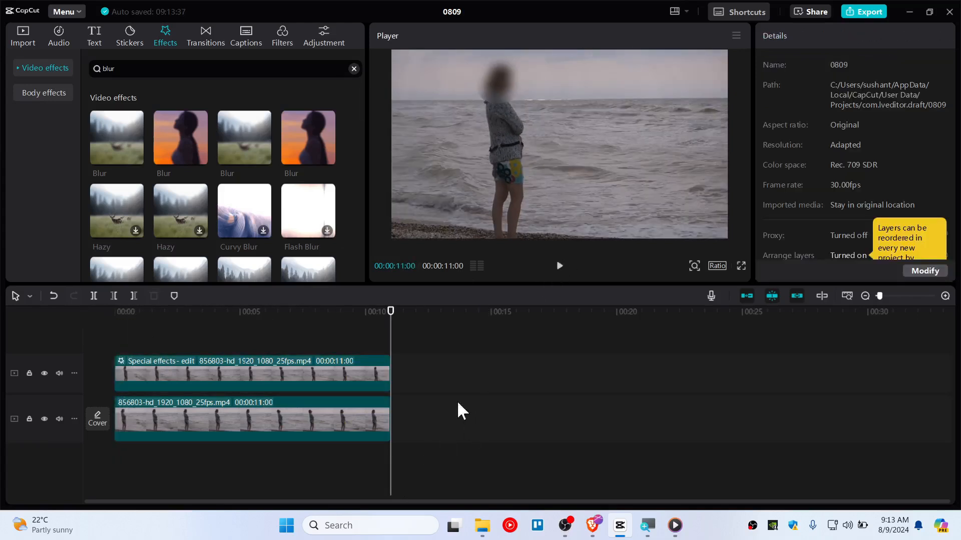
pyautogui.click(133, 314)
pyautogui.click(558, 264)
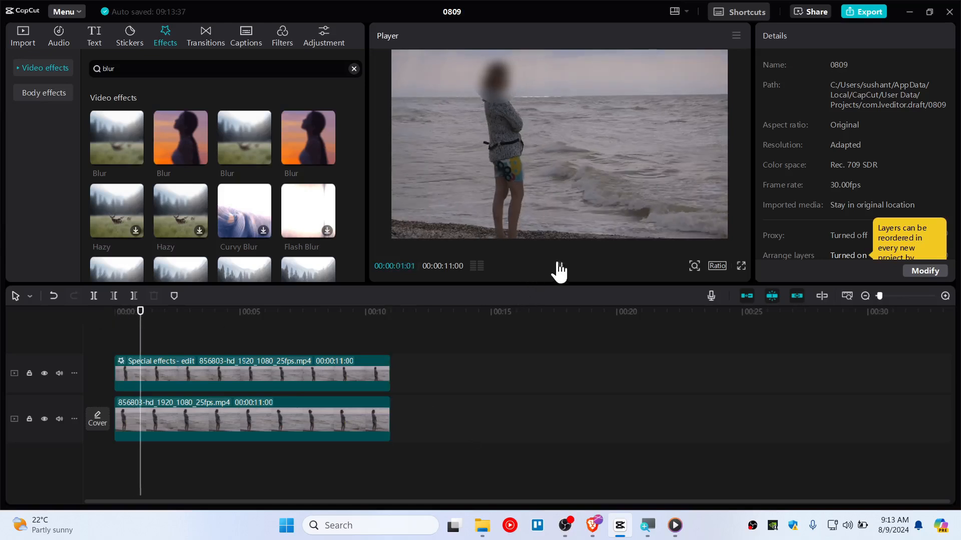